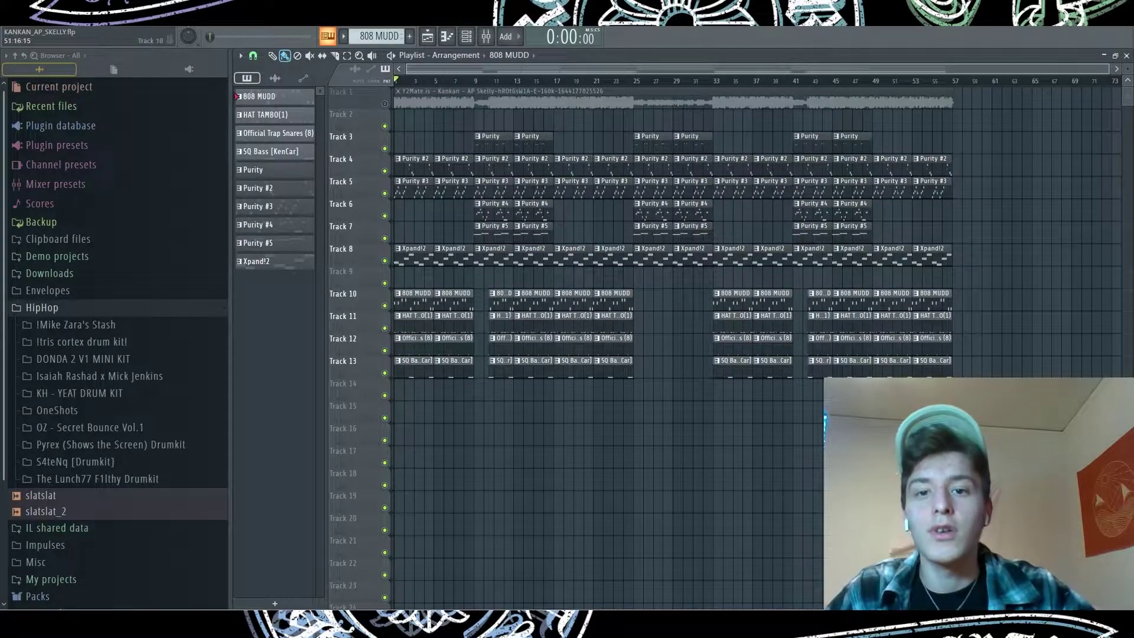
- Inspect the Purity #3 melody notes and its synth settings, then play the melody
{"action": "double_click", "coordinate": [411, 193]}
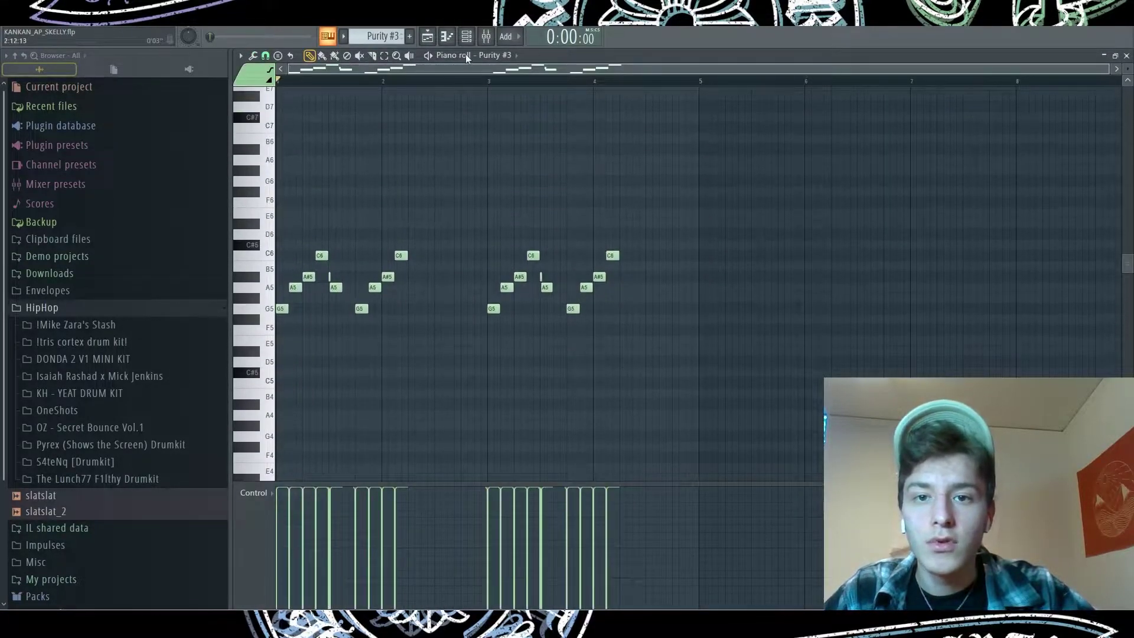
{"action": "left_click", "coordinate": [466, 37]}
{"action": "left_click", "coordinate": [762, 446]}
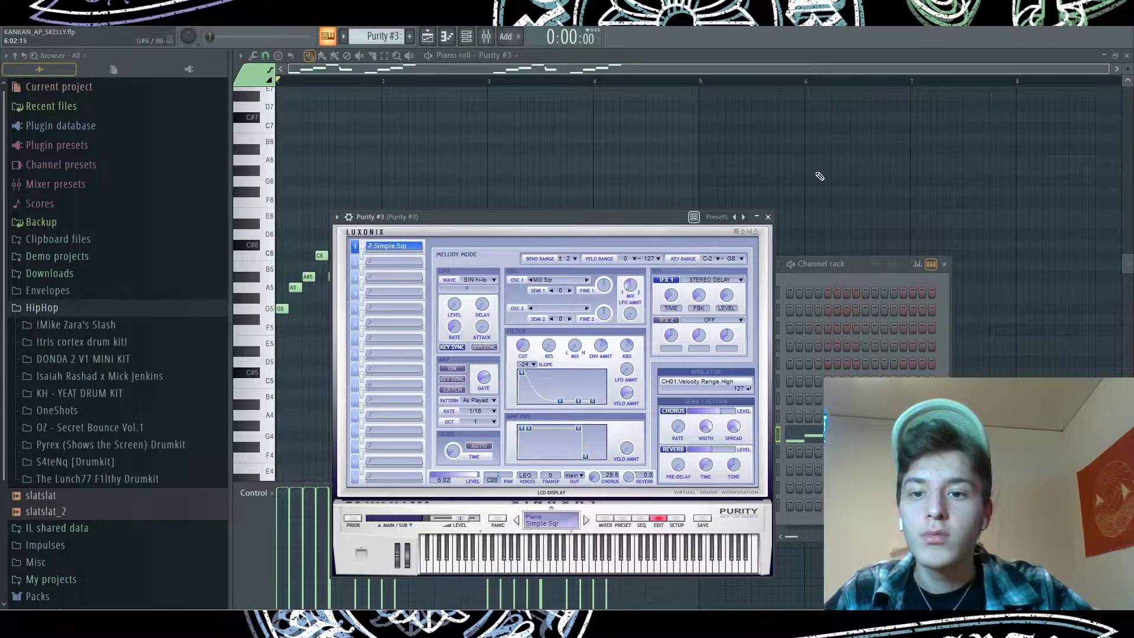
{"action": "key", "text": "F12"}
{"action": "key", "text": "space"}
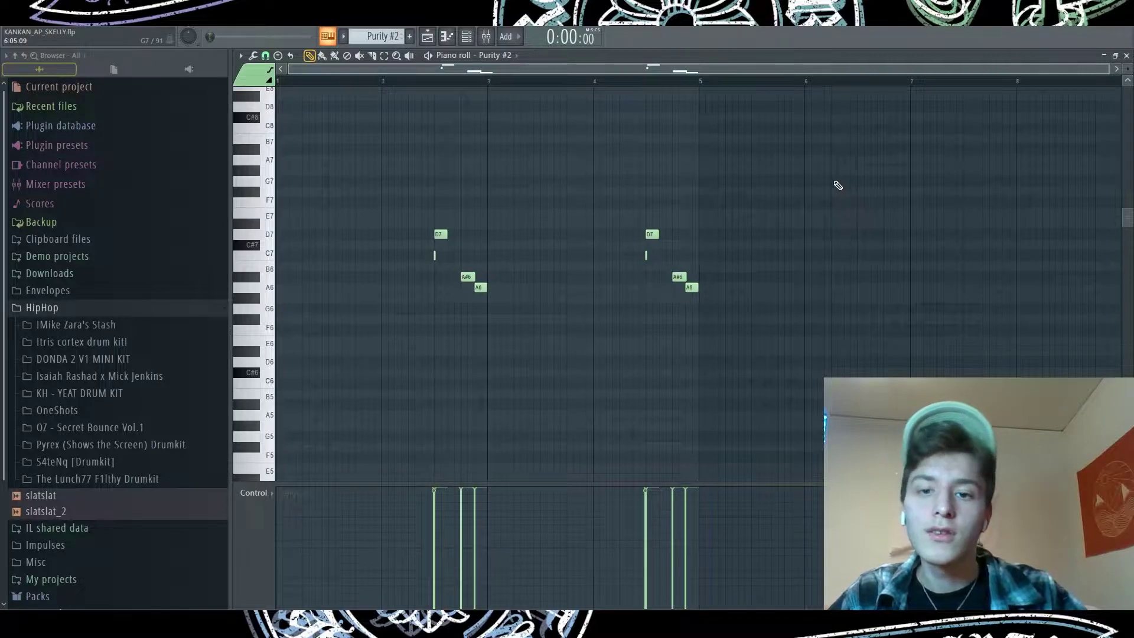
- Play the Purity #2 melody from the start
{"action": "key", "text": "space"}
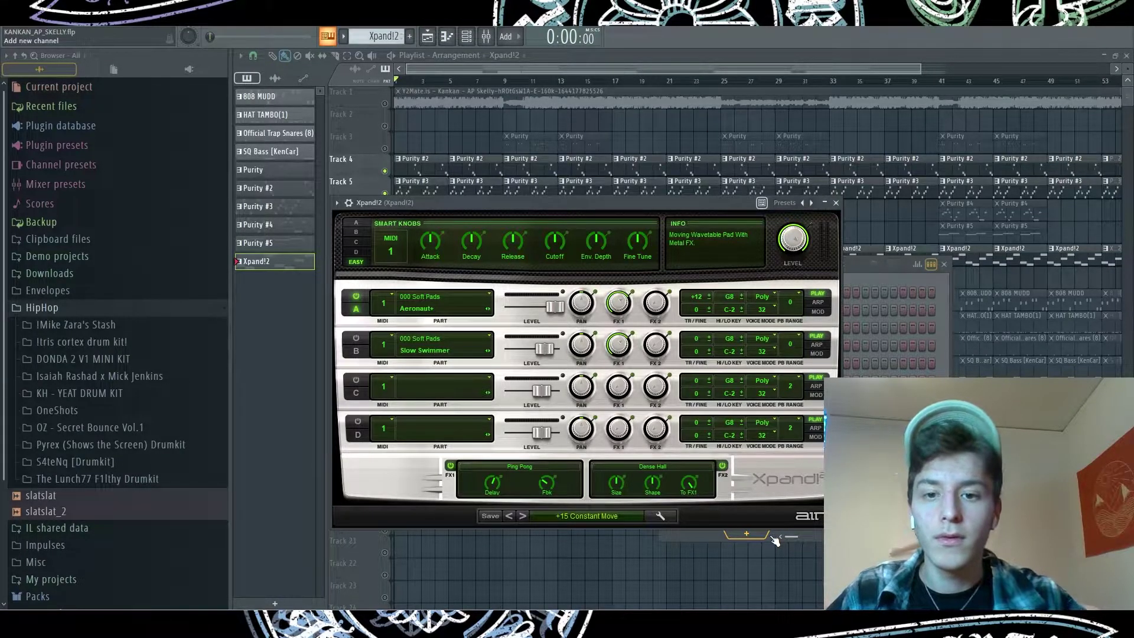
- Close the Xpand!2 synth, look over the Xpand!2 #2 bell preset, then close it
{"action": "left_click", "coordinate": [747, 533]}
{"action": "left_click", "coordinate": [652, 518]}
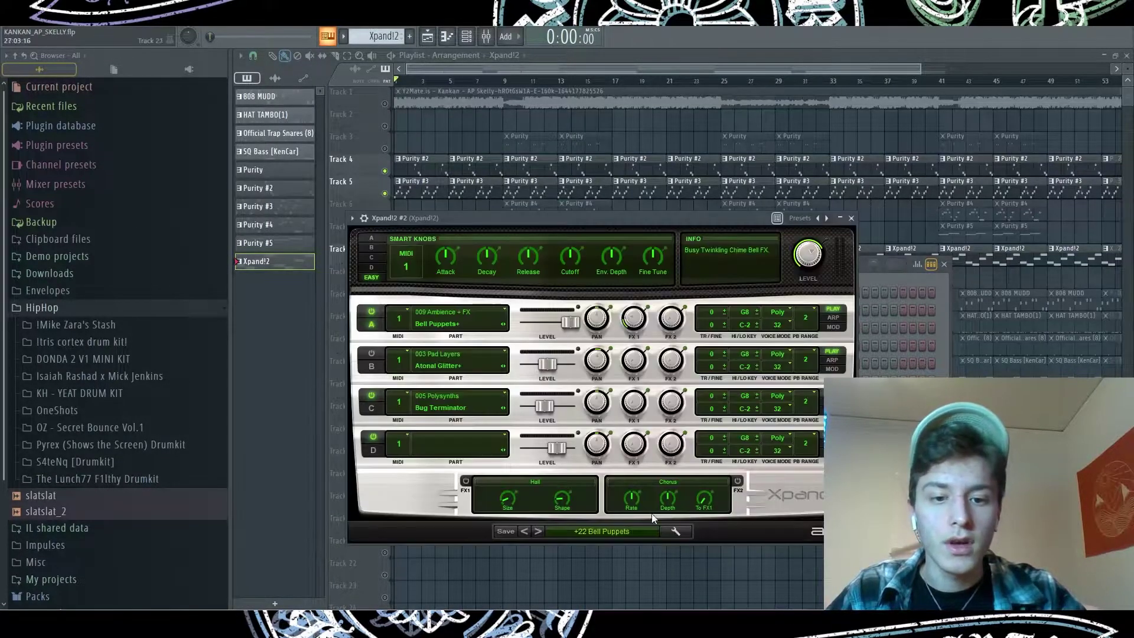
{"action": "key", "text": "Escape"}
{"action": "key", "text": "Escape"}
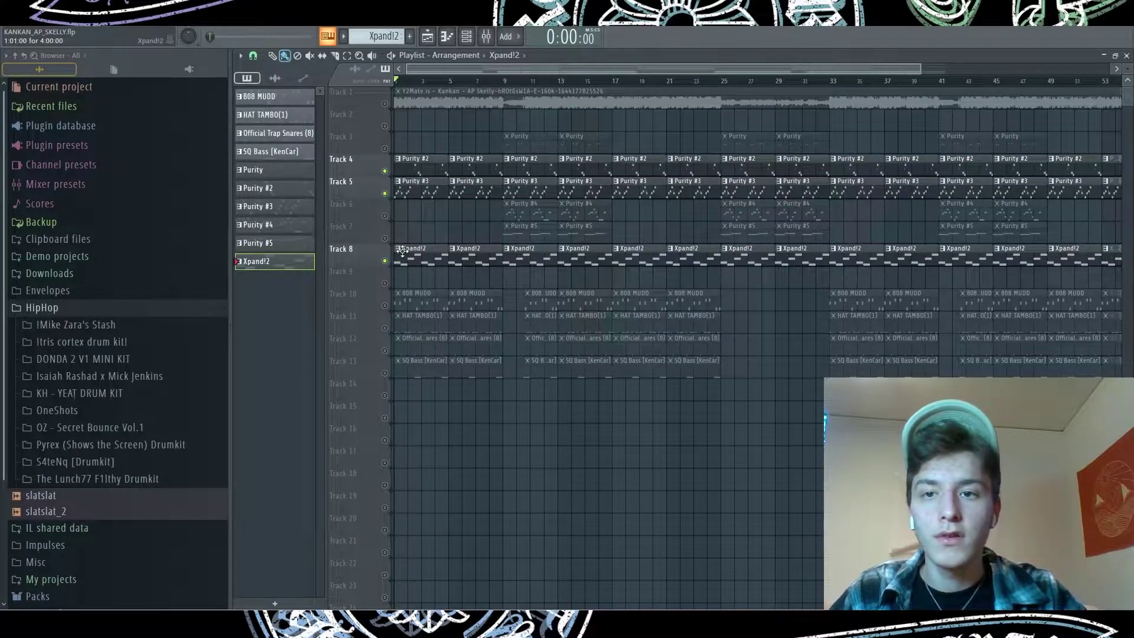
- Play the Xpand!2 melody in the piano roll, then stop and return to the playlist
{"action": "double_click", "coordinate": [402, 251]}
{"action": "key", "text": "space"}
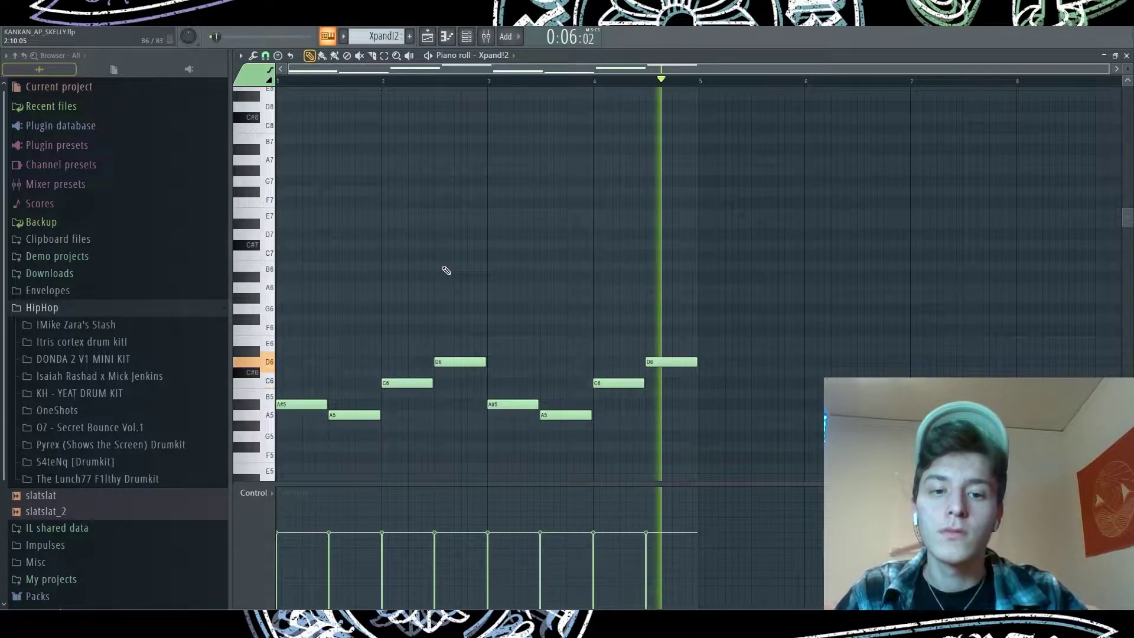
{"action": "key", "text": "space"}
{"action": "key", "text": "F5"}
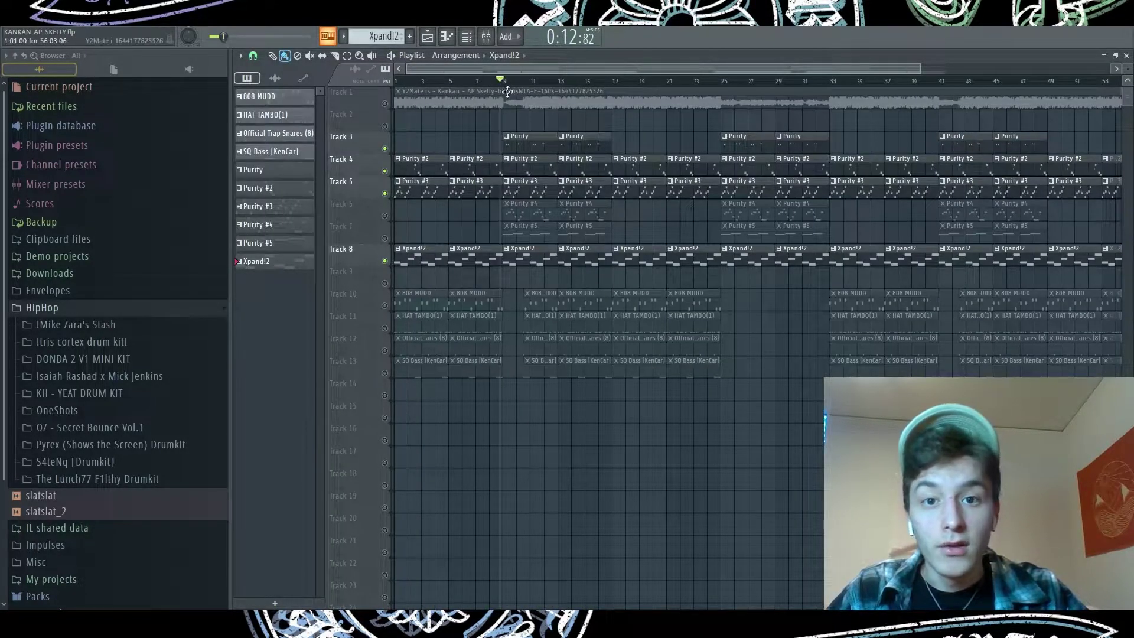
- Play the short Purity pattern from Track 3 in the piano roll, then stop it
{"action": "double_click", "coordinate": [529, 145]}
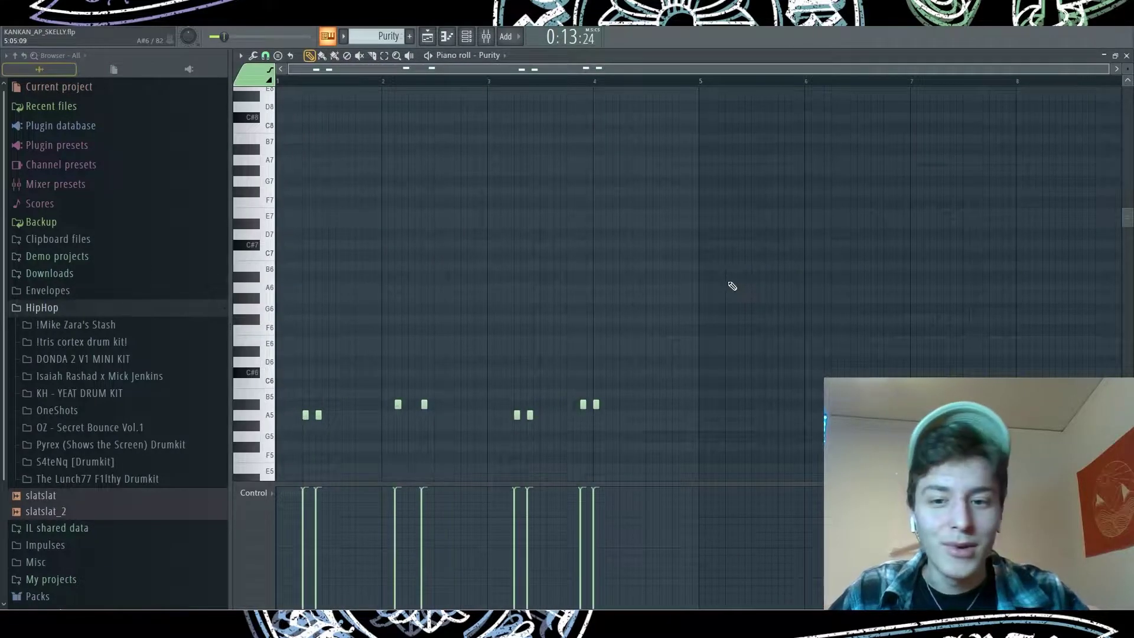
{"action": "key", "text": "space"}
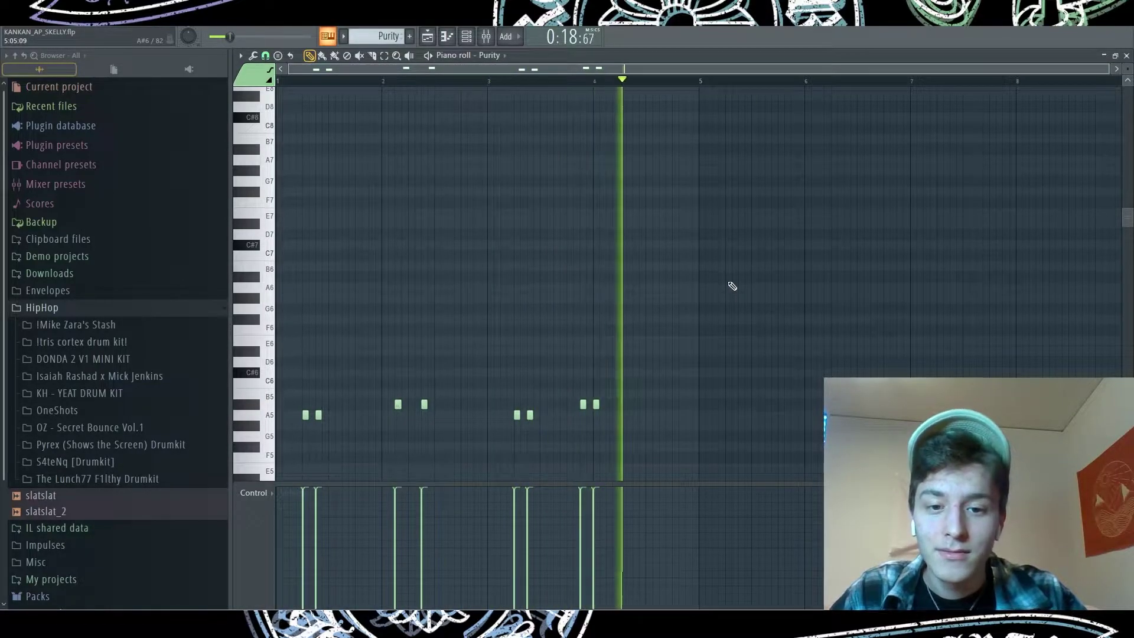
{"action": "key", "text": "space"}
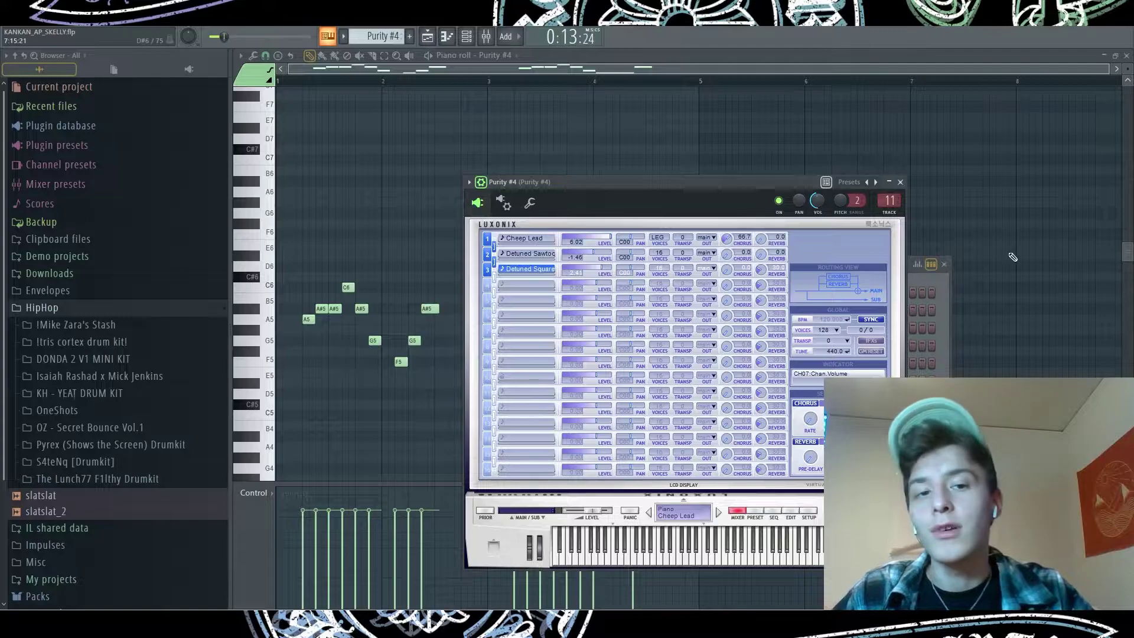
- Close the Purity #4 synth, play the Purity #4 melody, and return to the playlist
{"action": "key", "text": "Escape"}
{"action": "key", "text": "space"}
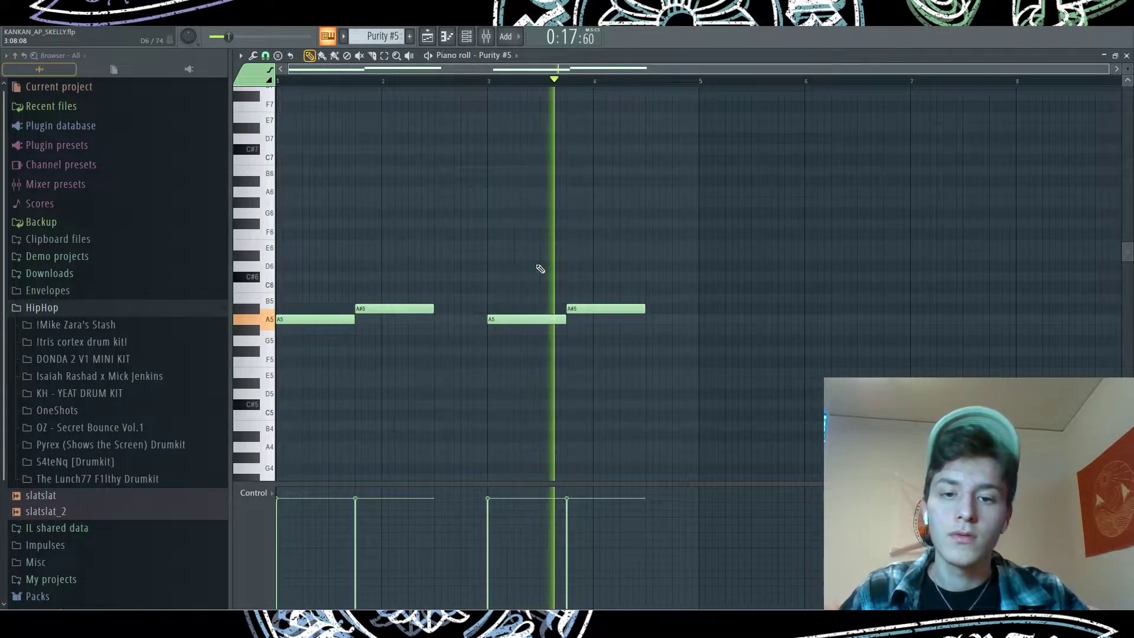
{"action": "key", "text": "F5"}
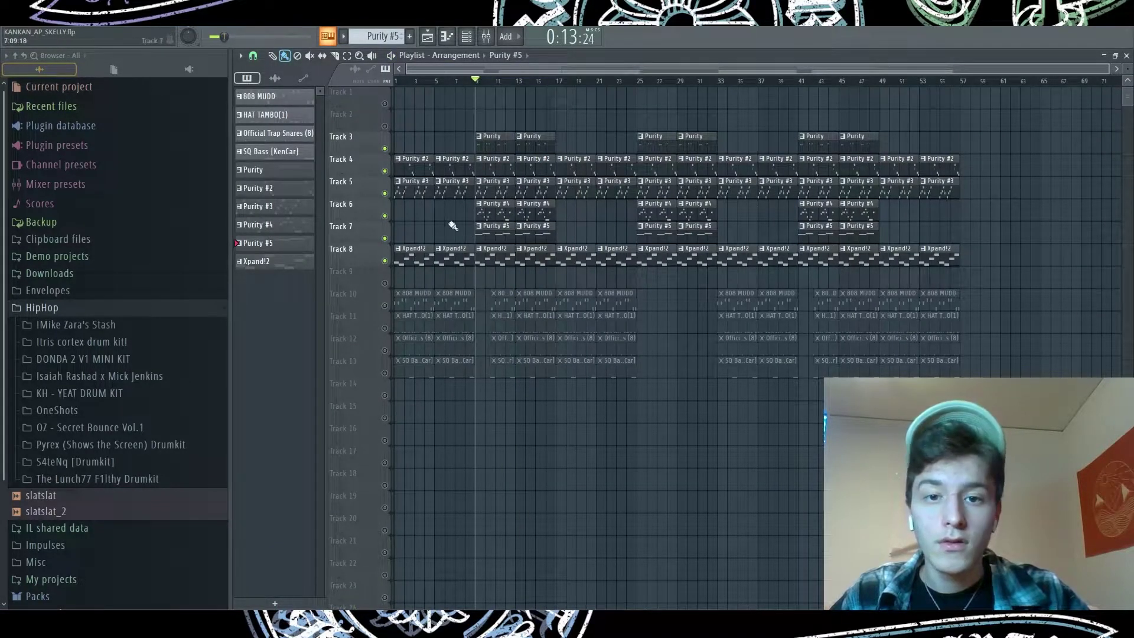
- Unmute HAT TAMBO Track 11, add a C5 note near the HAT TAMBO(1) pattern start, and play it
{"action": "scroll", "coordinate": [327, 339], "scroll_direction": "up", "scroll_amount": 1}
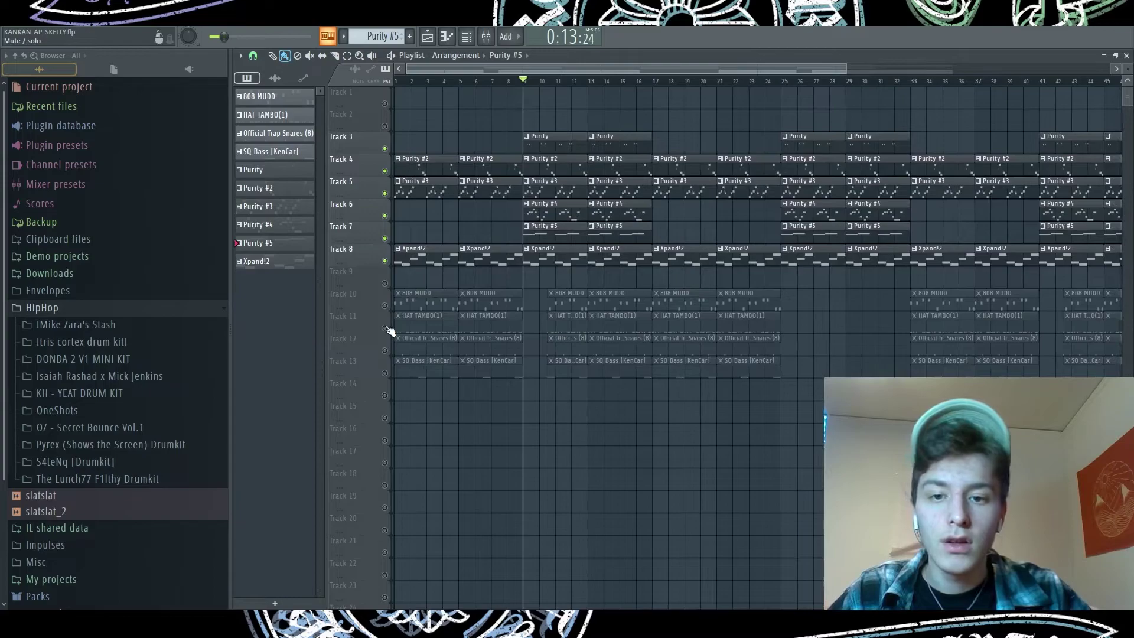
{"action": "left_click", "coordinate": [385, 328]}
{"action": "scroll", "coordinate": [389, 322], "scroll_direction": "up", "scroll_amount": 1}
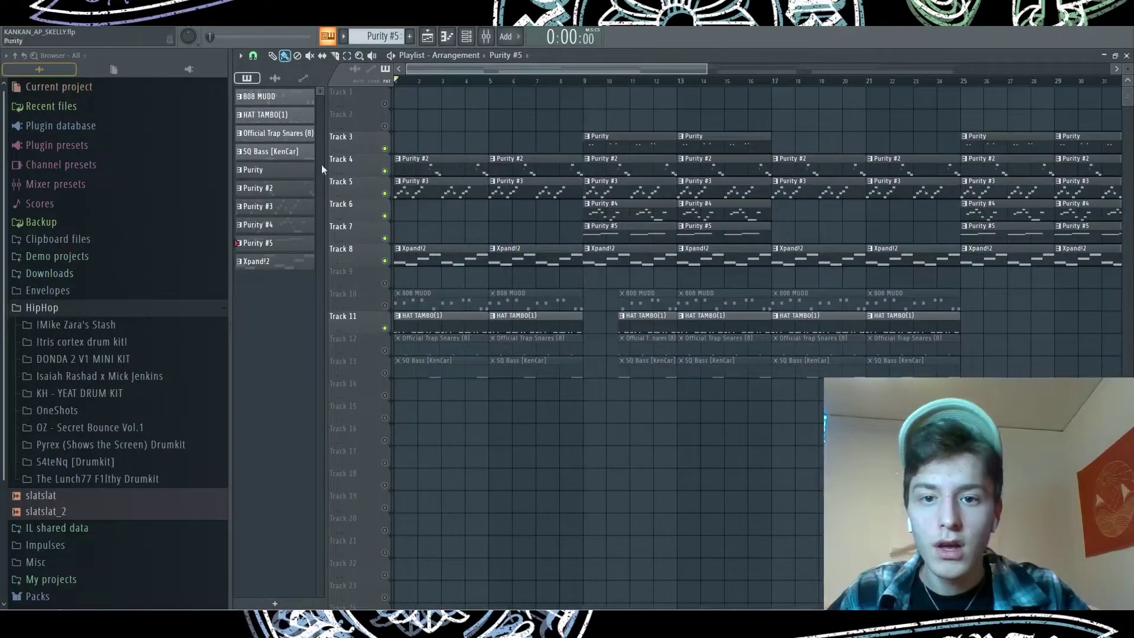
{"action": "double_click", "coordinate": [646, 315]}
{"action": "scroll", "coordinate": [261, 327], "scroll_direction": "up", "scroll_amount": 1}
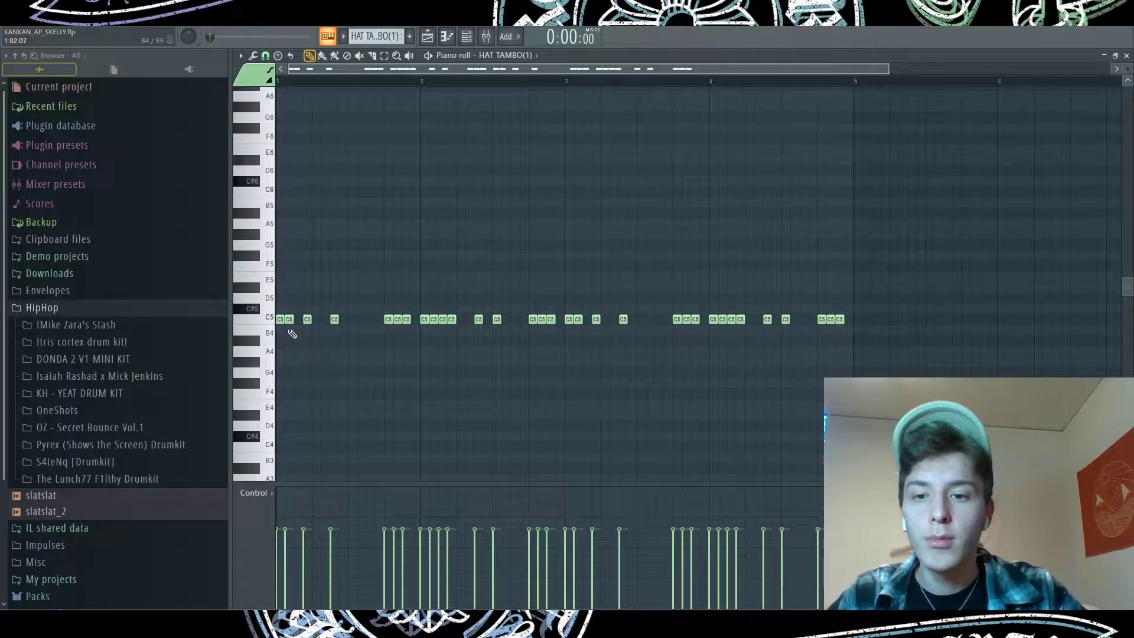
{"action": "left_click", "coordinate": [307, 319]}
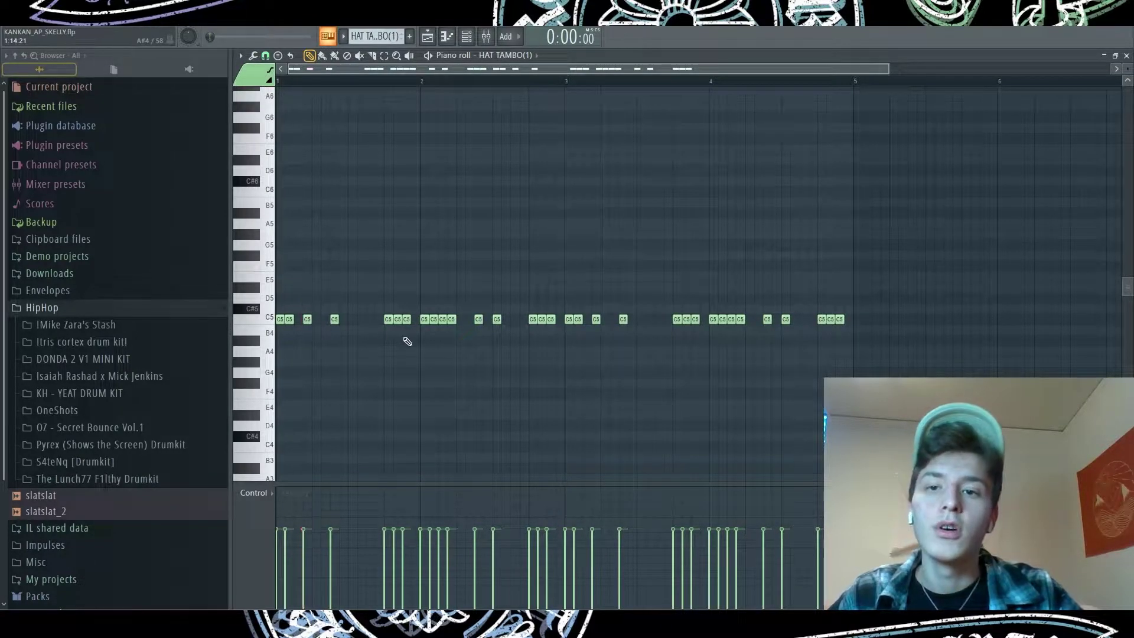
{"action": "key", "text": "space"}
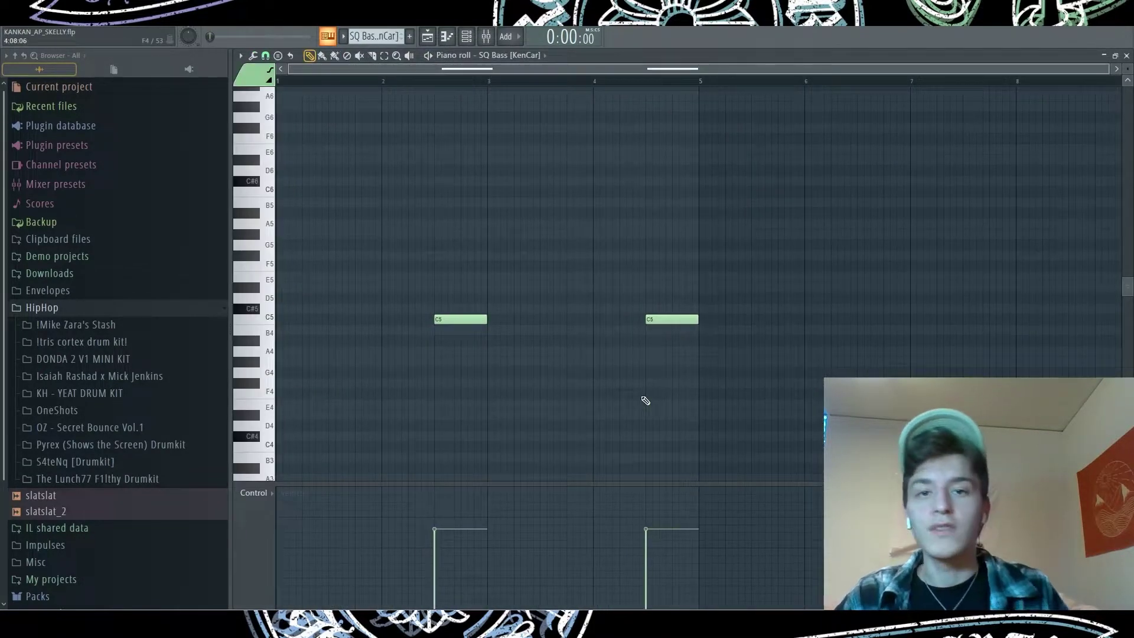
- Play and stop the SQ Bass [KenCar] pattern, then return to the playlist
{"action": "key", "text": "space"}
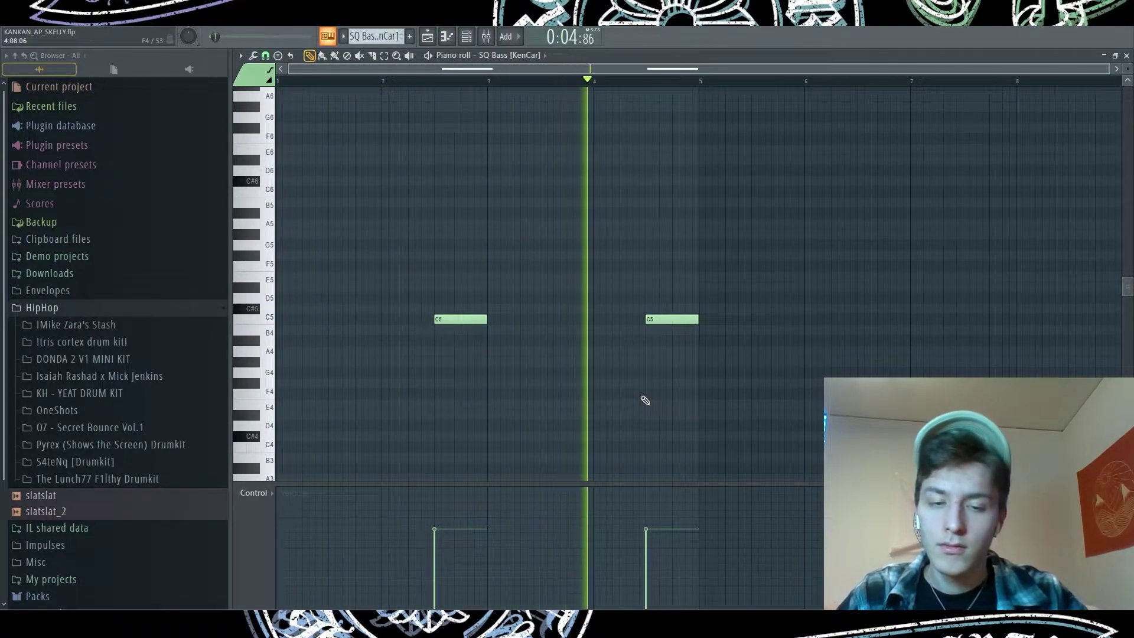
{"action": "key", "text": "space"}
{"action": "key", "text": "F5"}
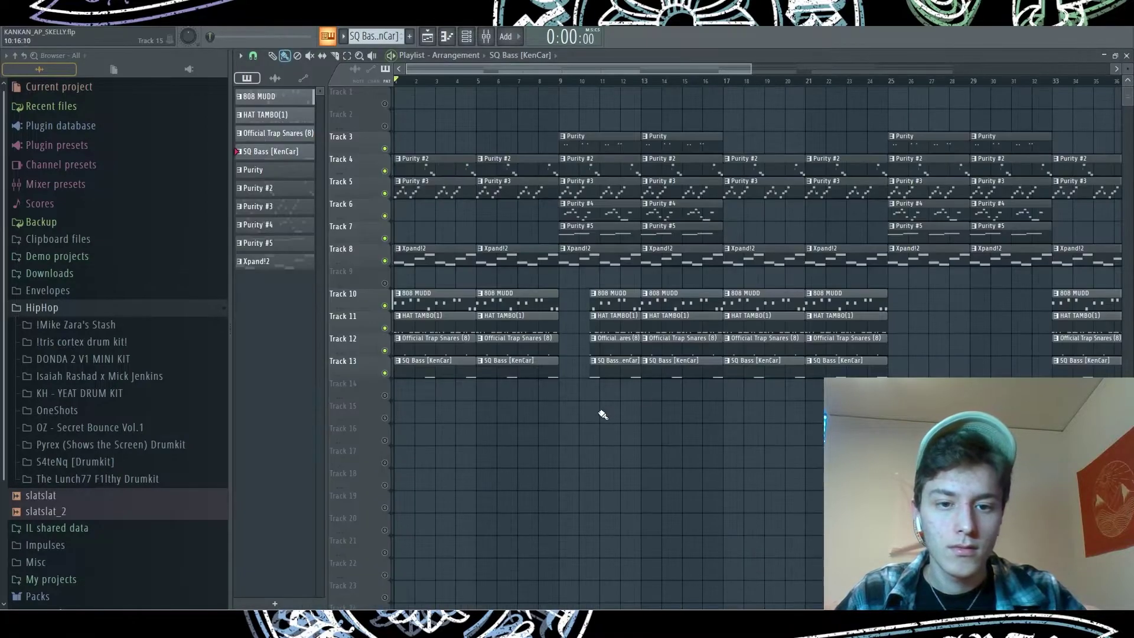